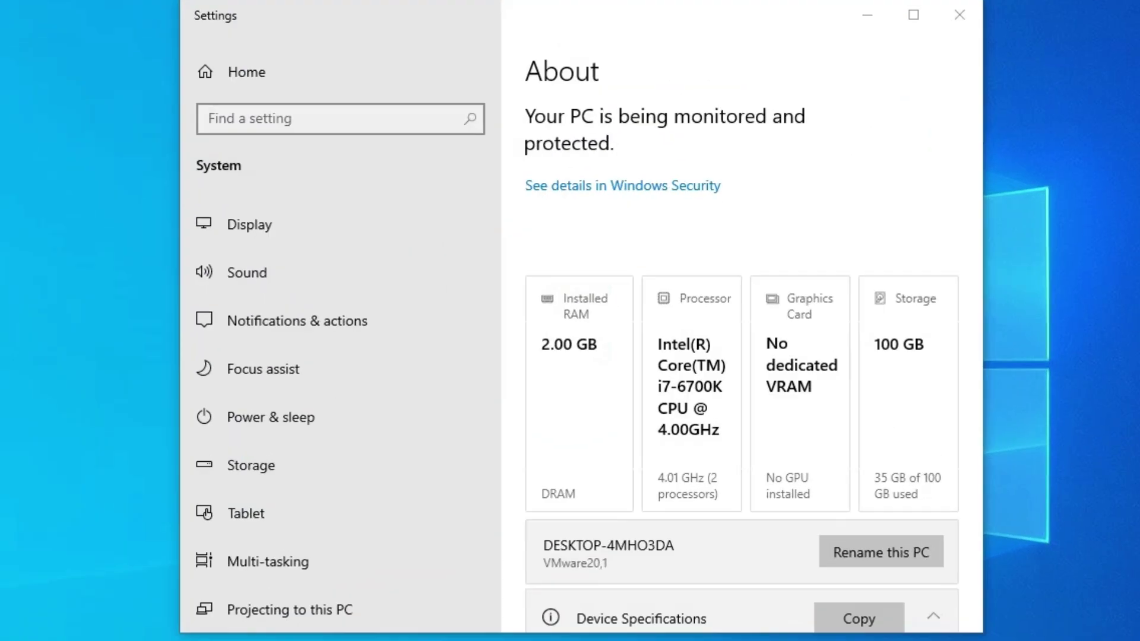
Review the PC's device specifications, including the system type, on the About page and close Settings
scroll(725, 364, "down", 10)
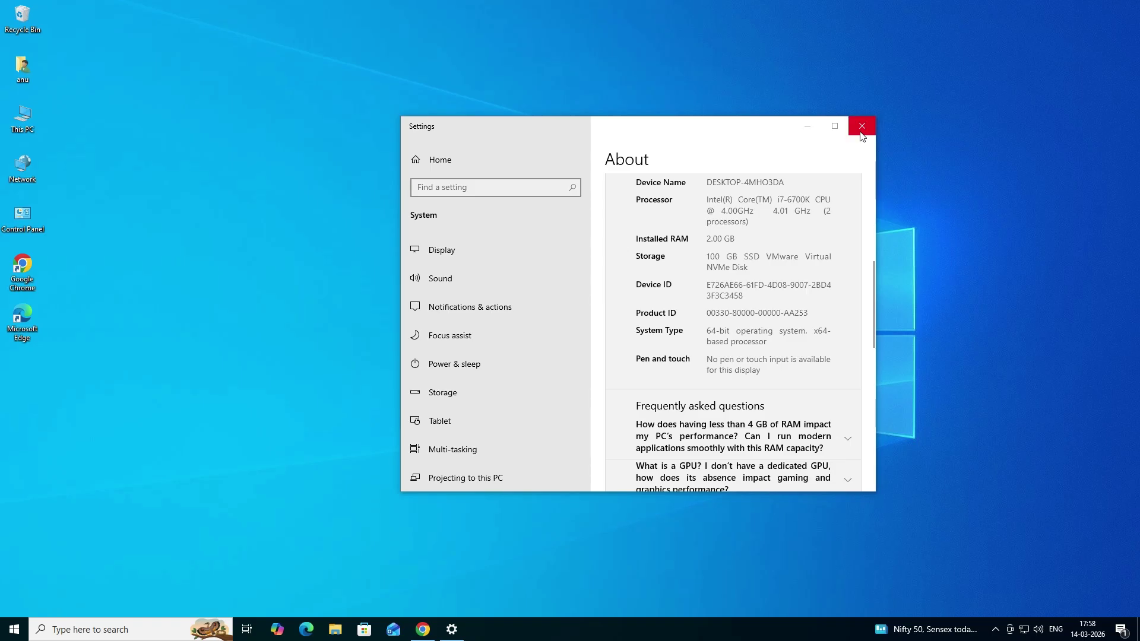
left_click(861, 122)
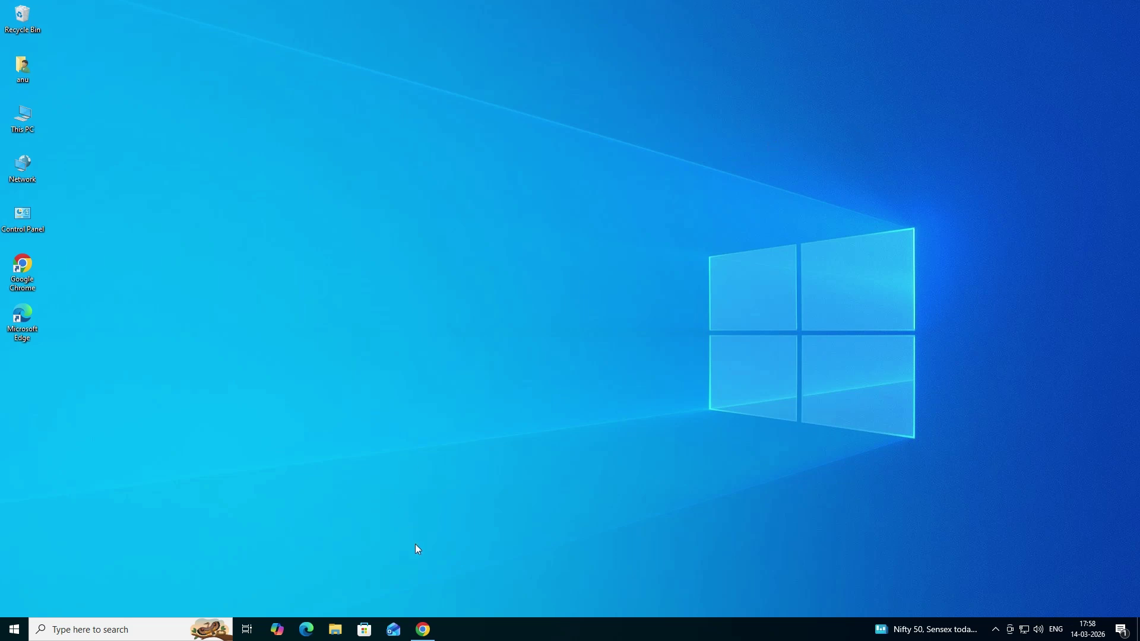
Switch to Chrome and run a Google search for "hp laser 1008w printer driver download"
mouse_move(423, 629)
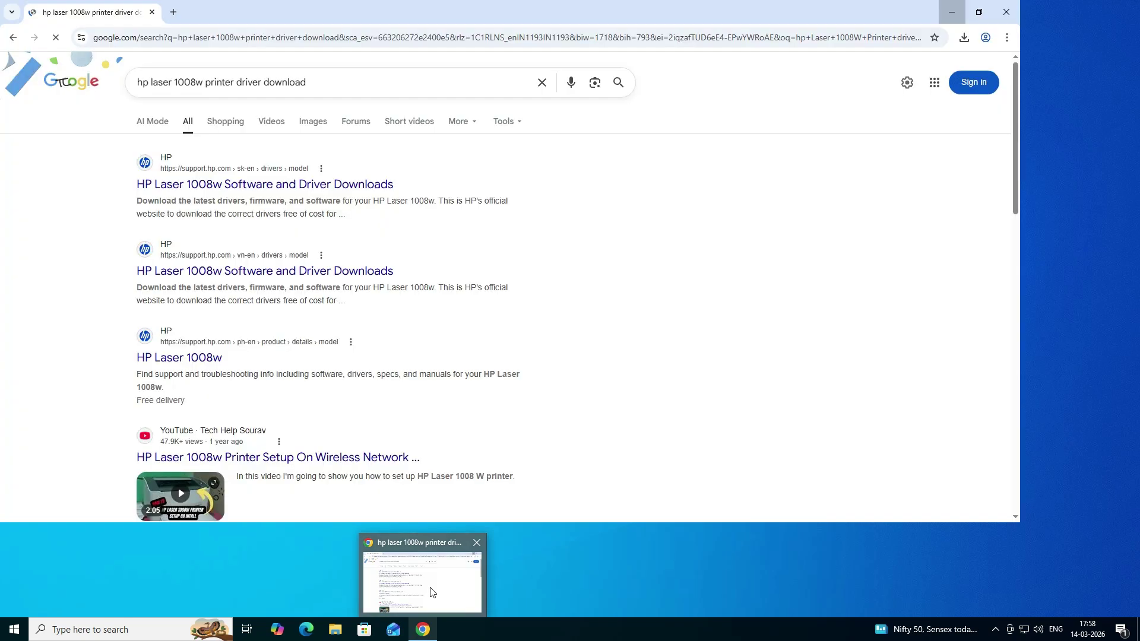
left_click(431, 592)
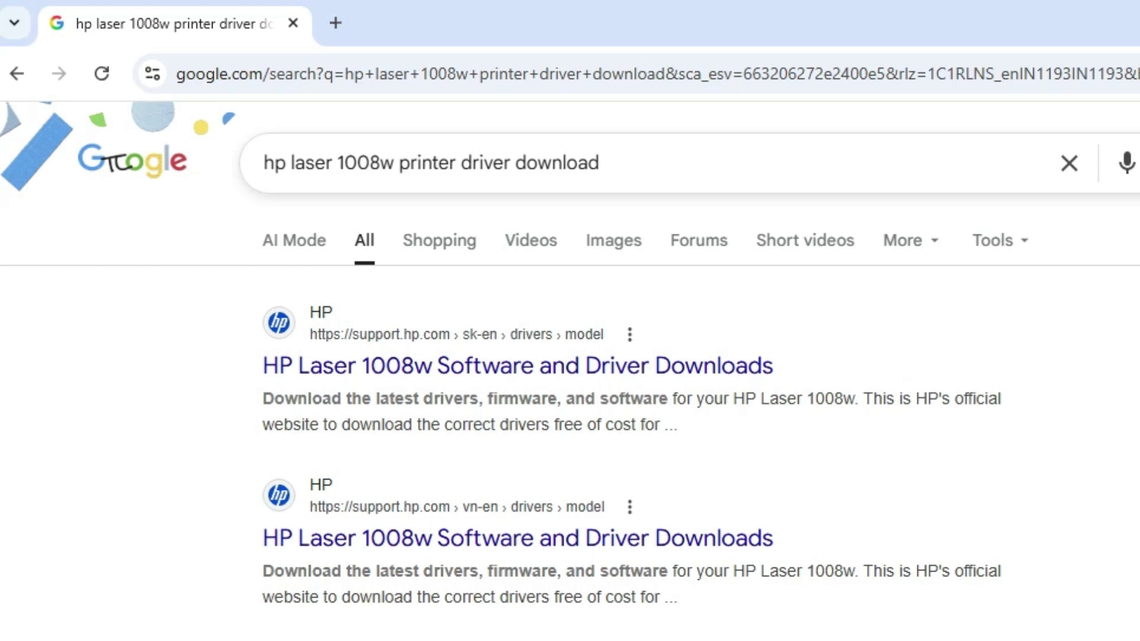
left_click(600, 162)
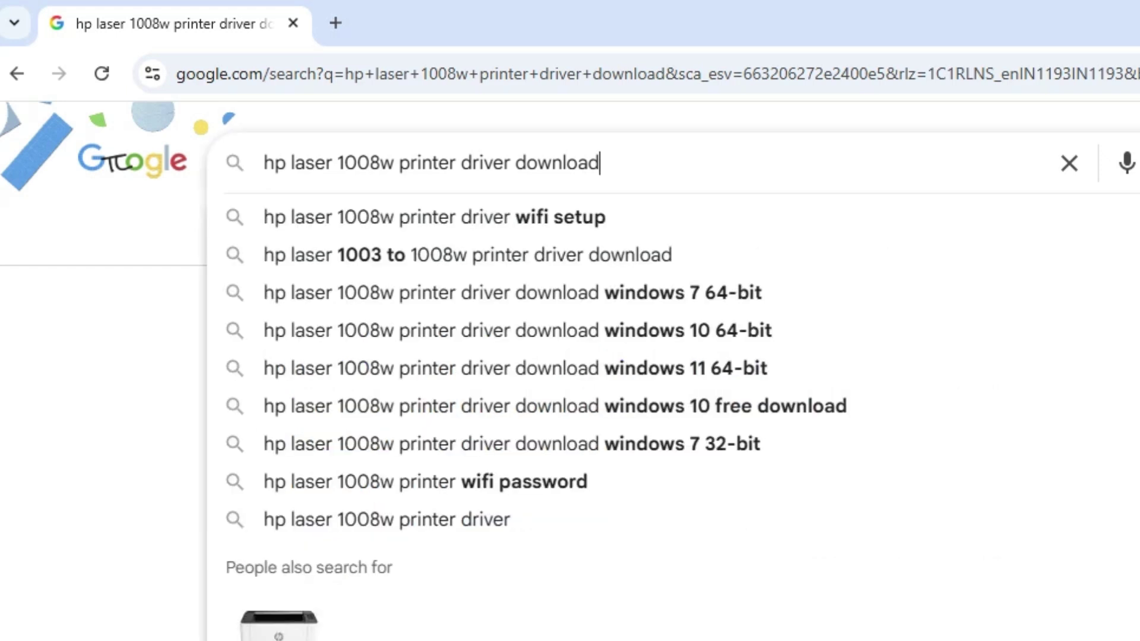
key("Return")
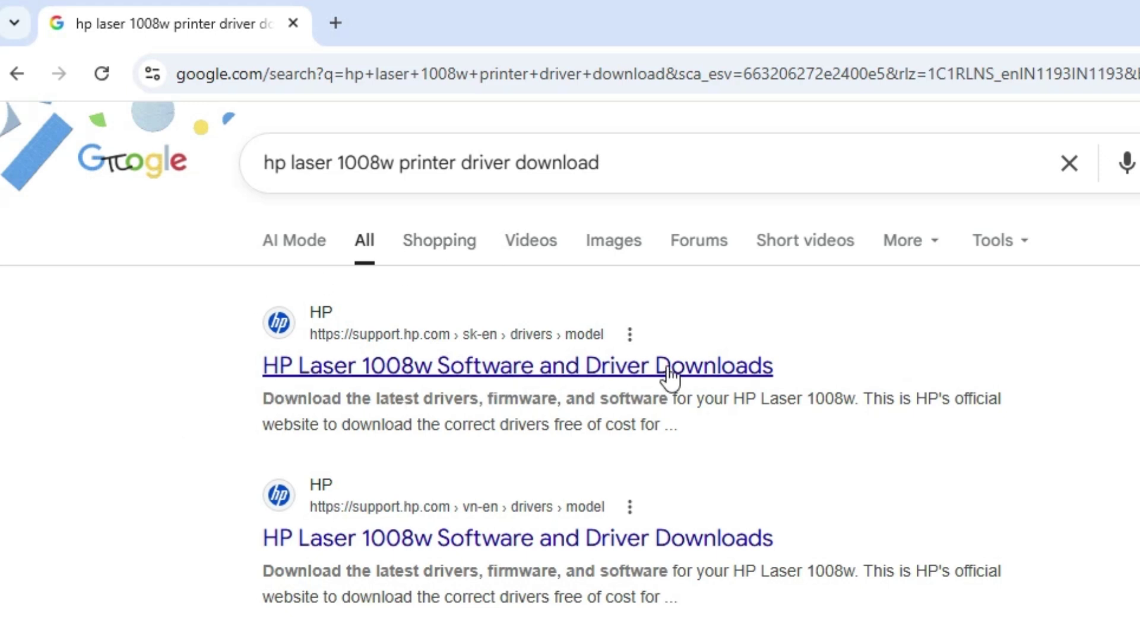
Open the first HP Laser 1008w Software and Driver Downloads result in a new tab and switch to it
right_click(530, 373)
left_click(625, 394)
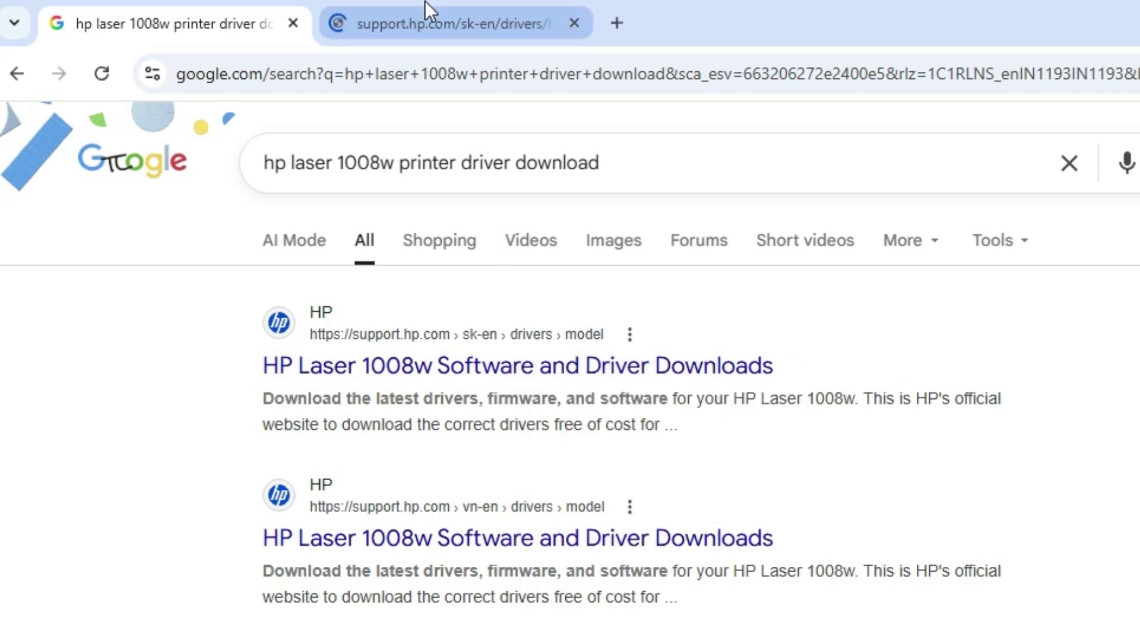
left_click(425, 5)
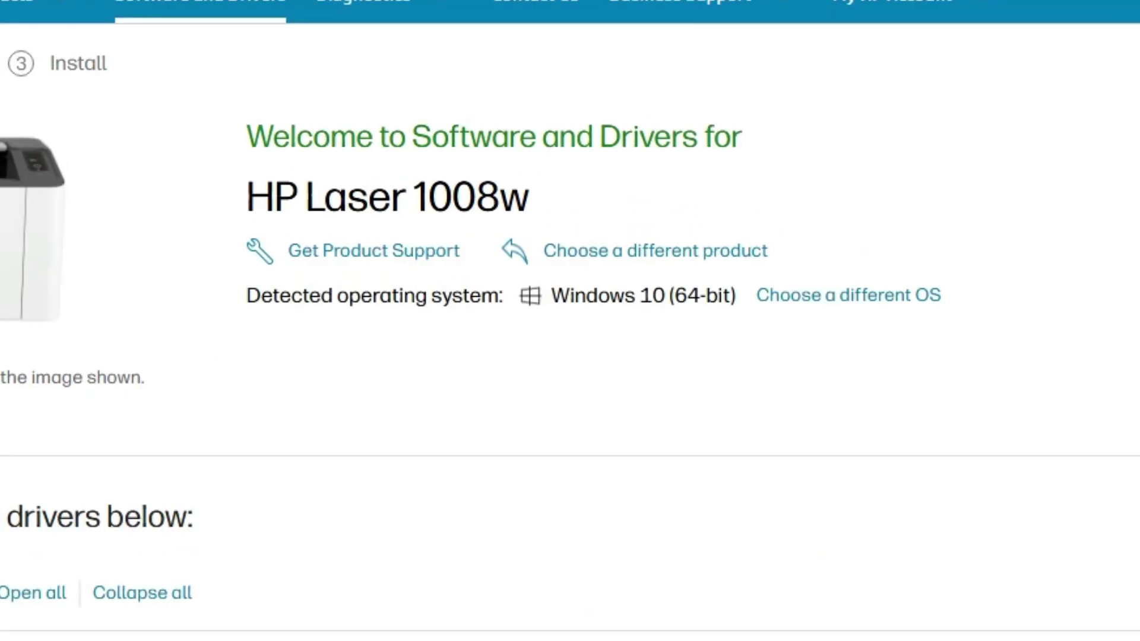
Check the operating system choices for the drivers, keep Windows 10 (64-bit) as the version, and close the dialog
left_click_drag(548, 295, 731, 300)
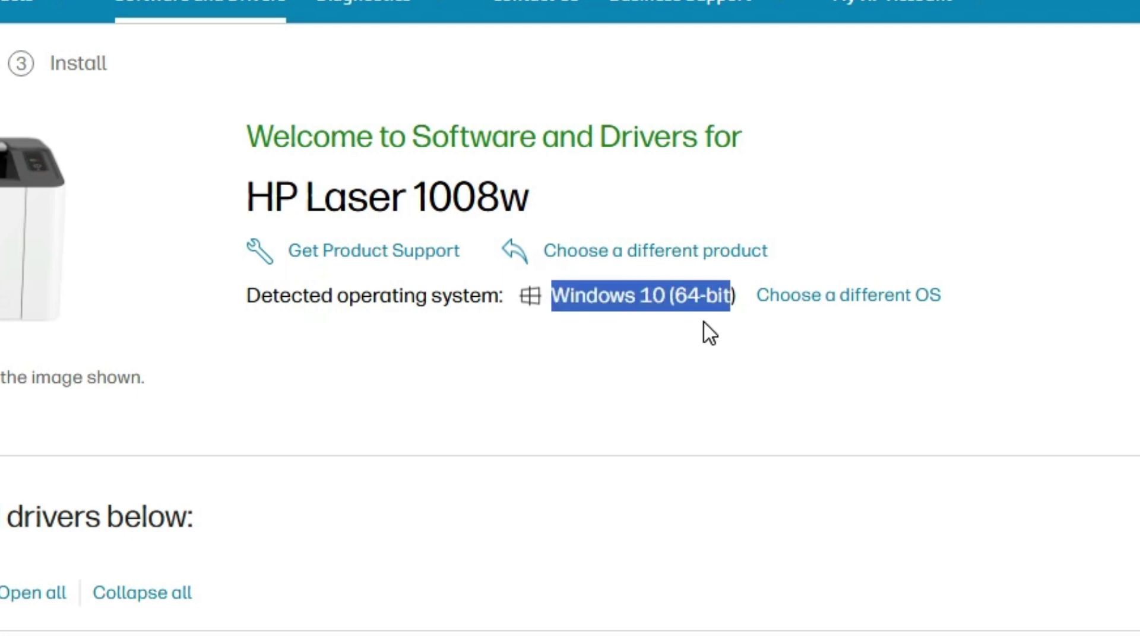
left_click(841, 308)
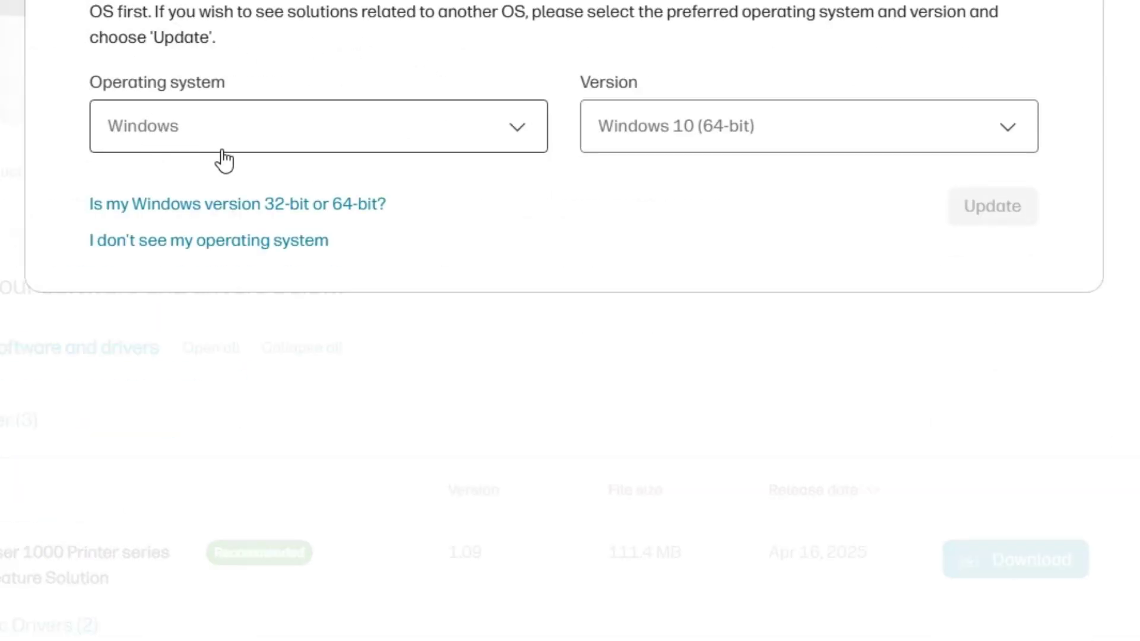
left_click(784, 128)
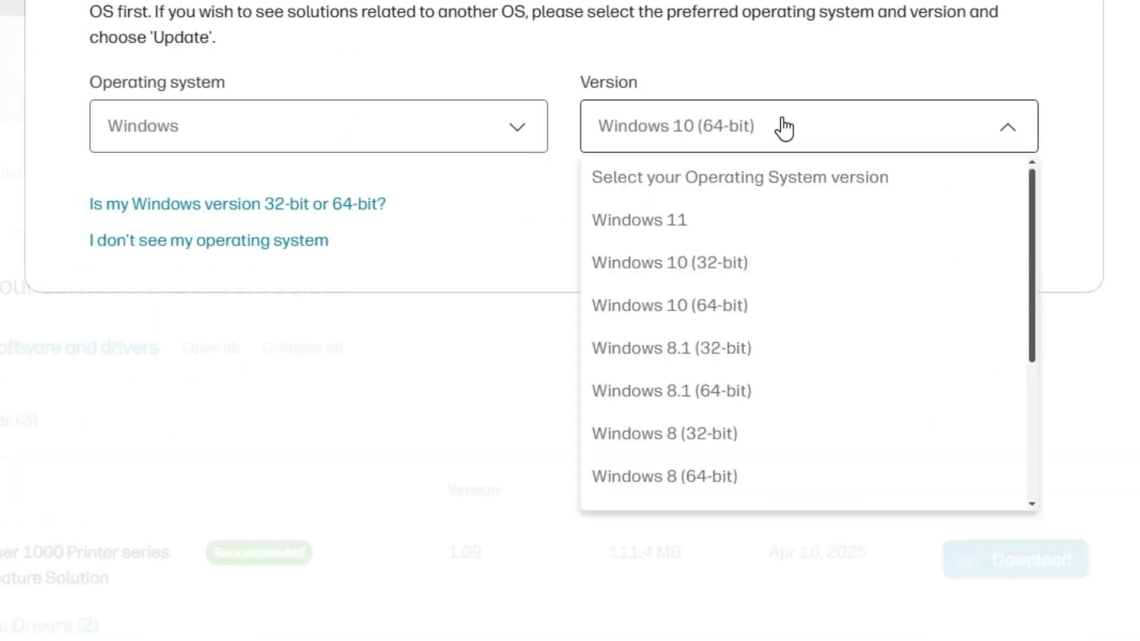
left_click(753, 313)
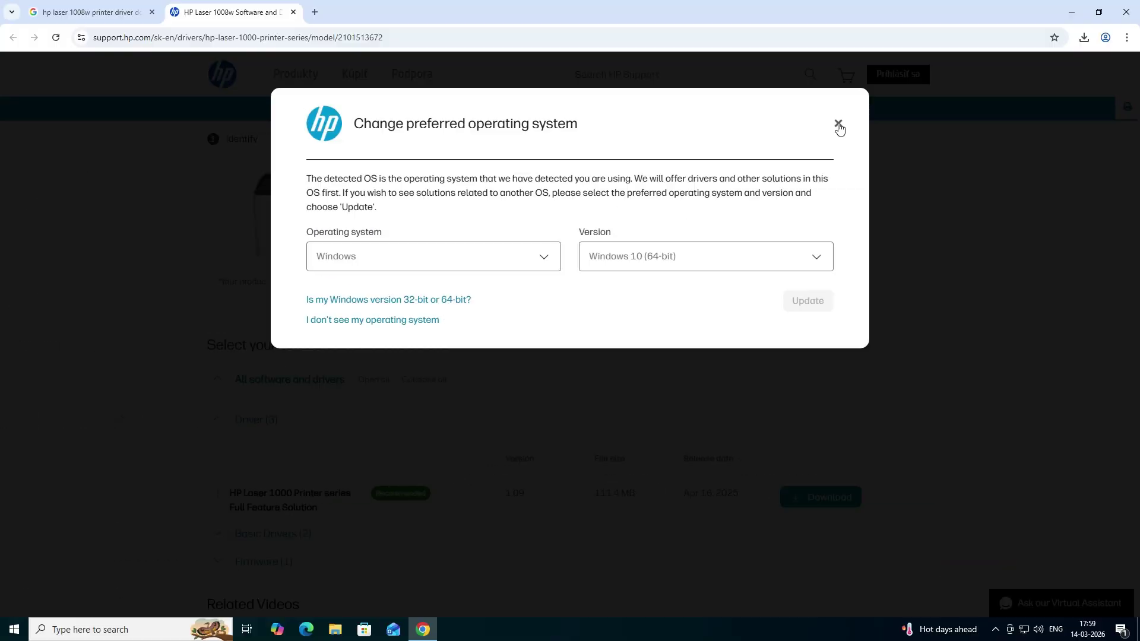
left_click(840, 122)
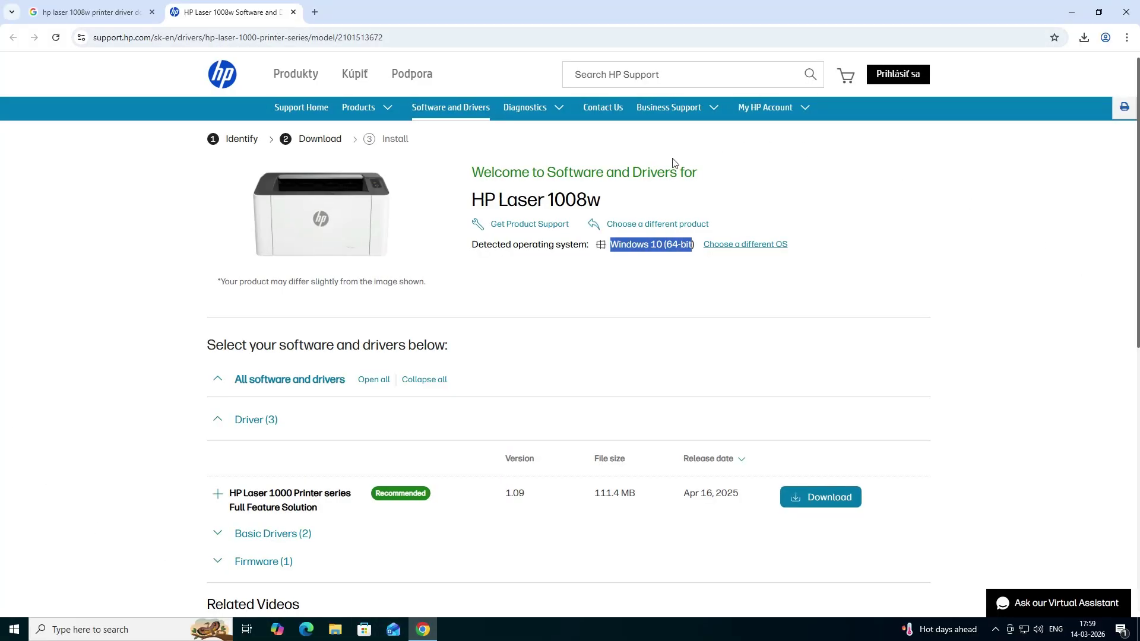
Download the recommended HP Laser 1000 Printer series Full Feature Solution, version 1.09
scroll(576, 392, "down", 1)
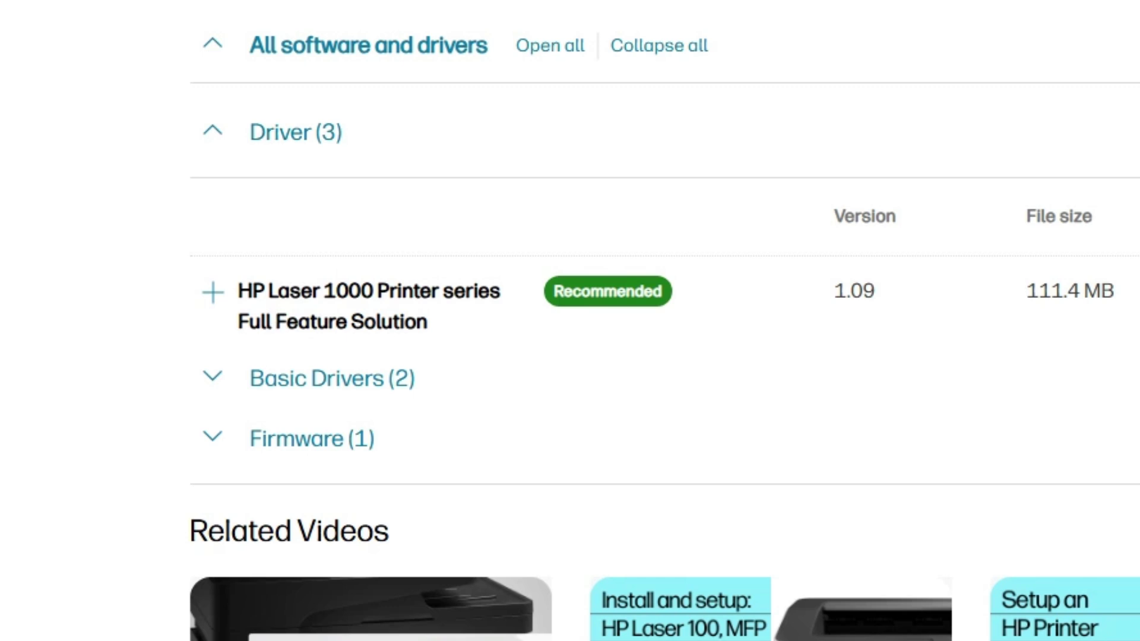
left_click_drag(235, 291, 444, 329)
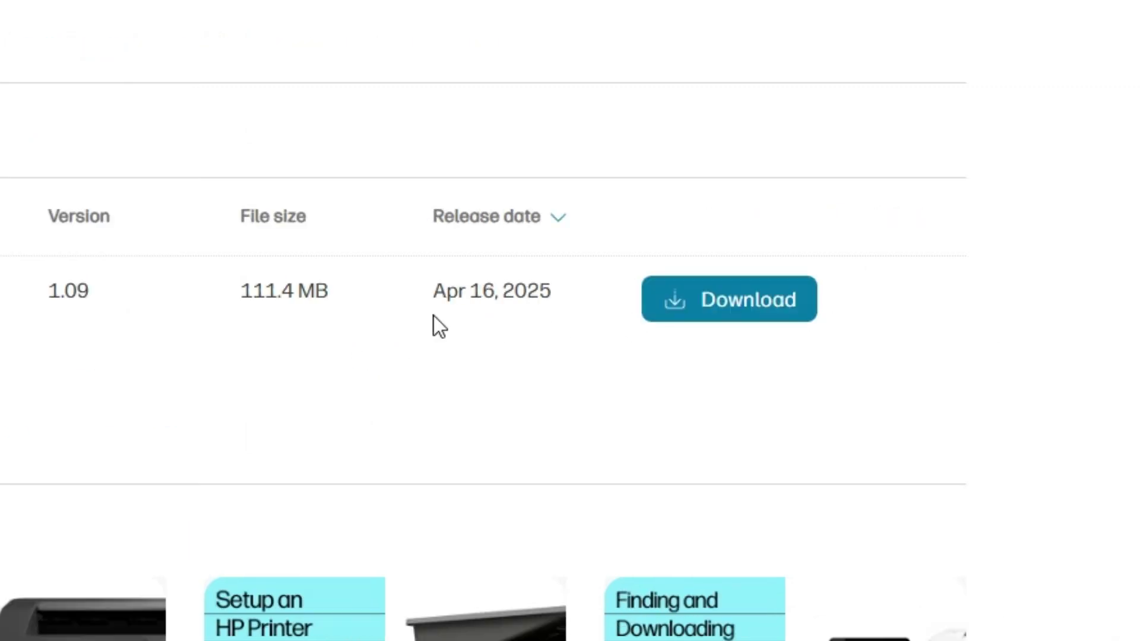
left_click(786, 314)
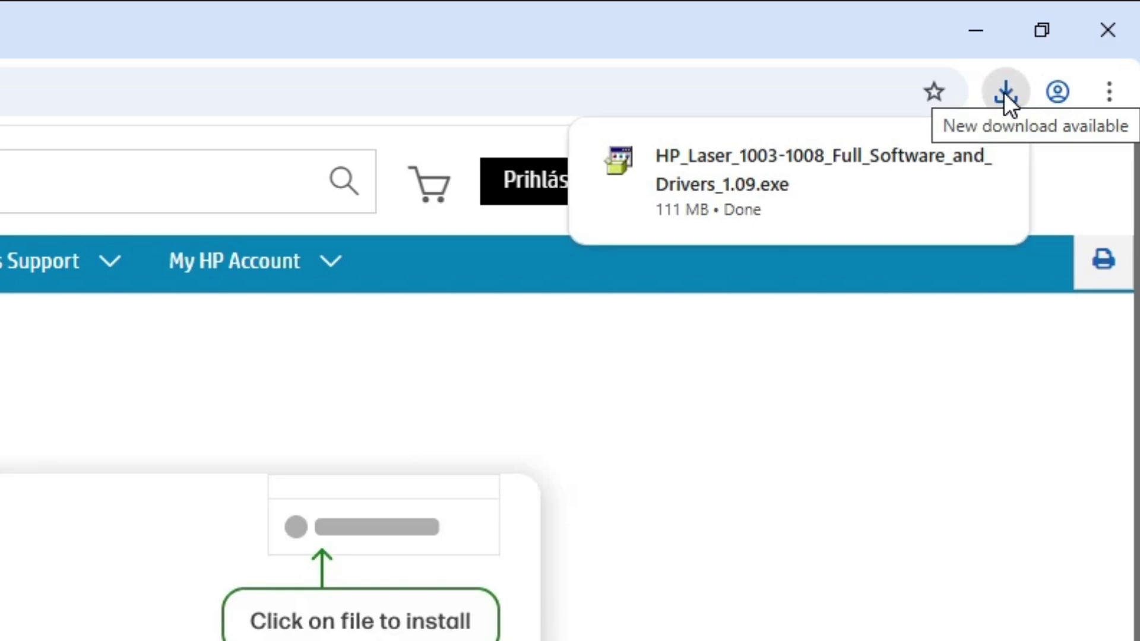
Move the downloaded HP_Laser_1003-1008_Full_Software_and_Drivers_1.09.exe from the Downloads folder to the desktop, beside the Microsoft Edge shortcut
mouse_move(951, 177)
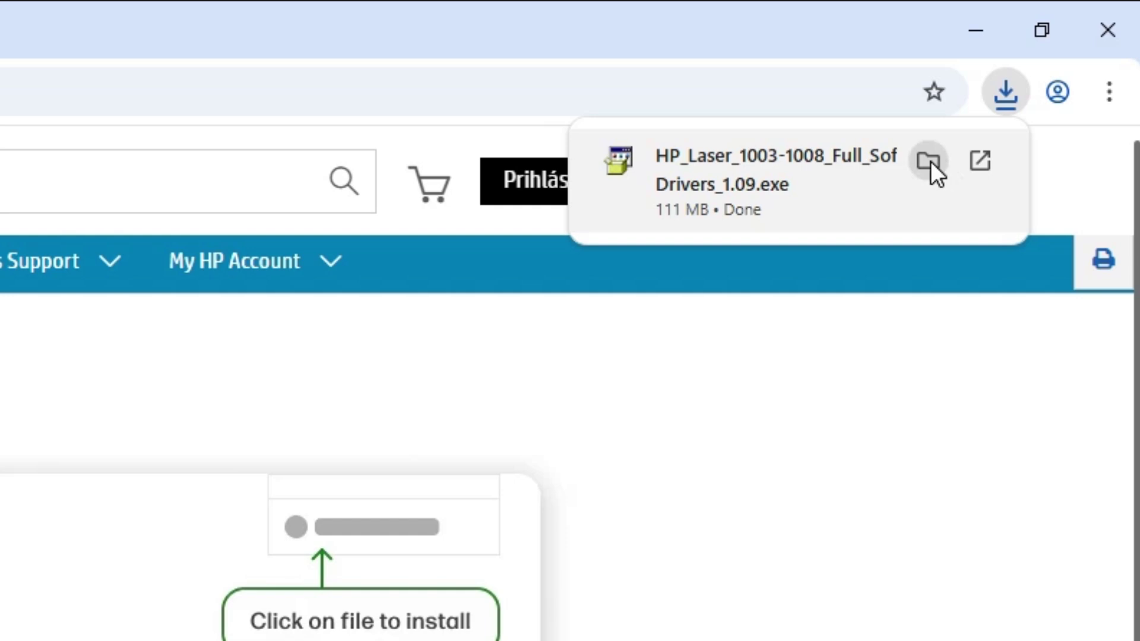
left_click(930, 161)
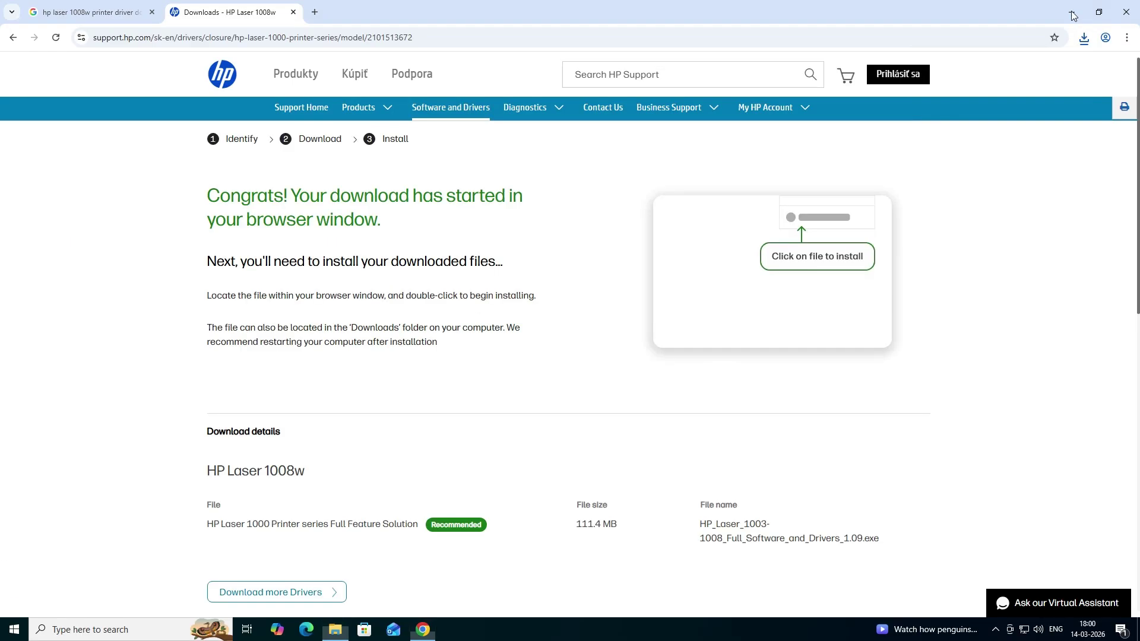
left_click(1072, 12)
left_click_drag(441, 220, 155, 278)
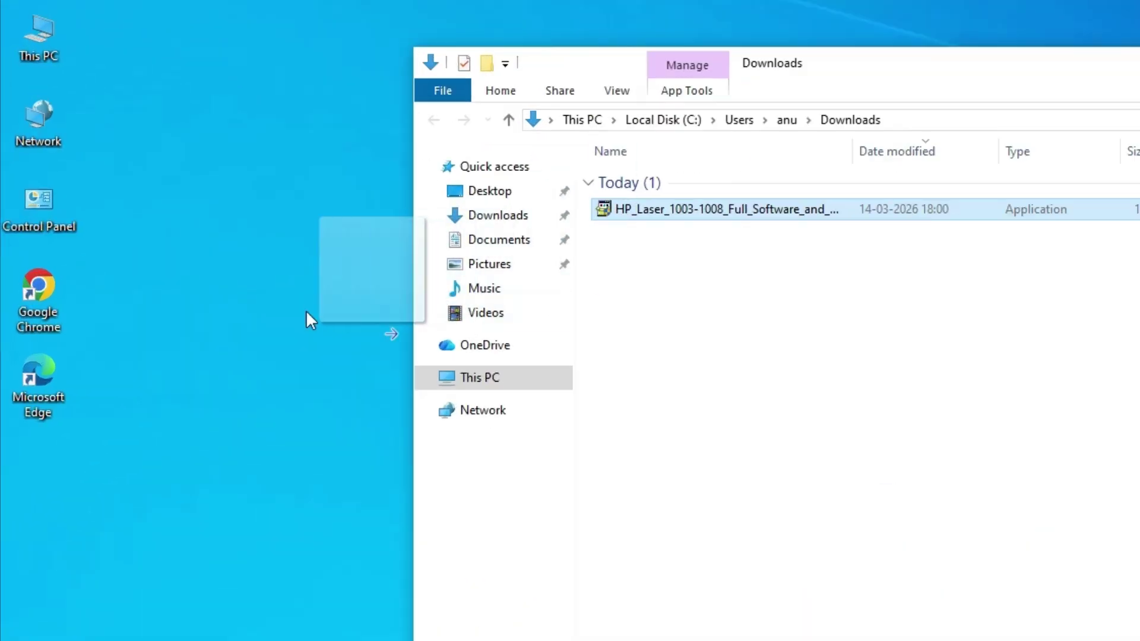
left_click(895, 133)
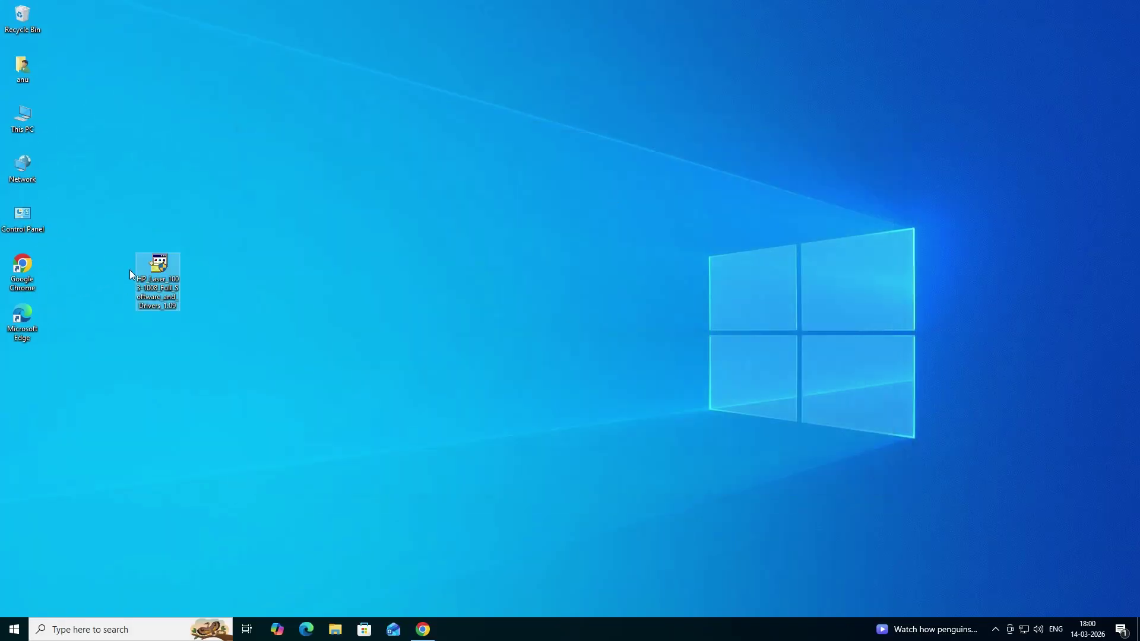
left_click_drag(148, 277, 86, 324)
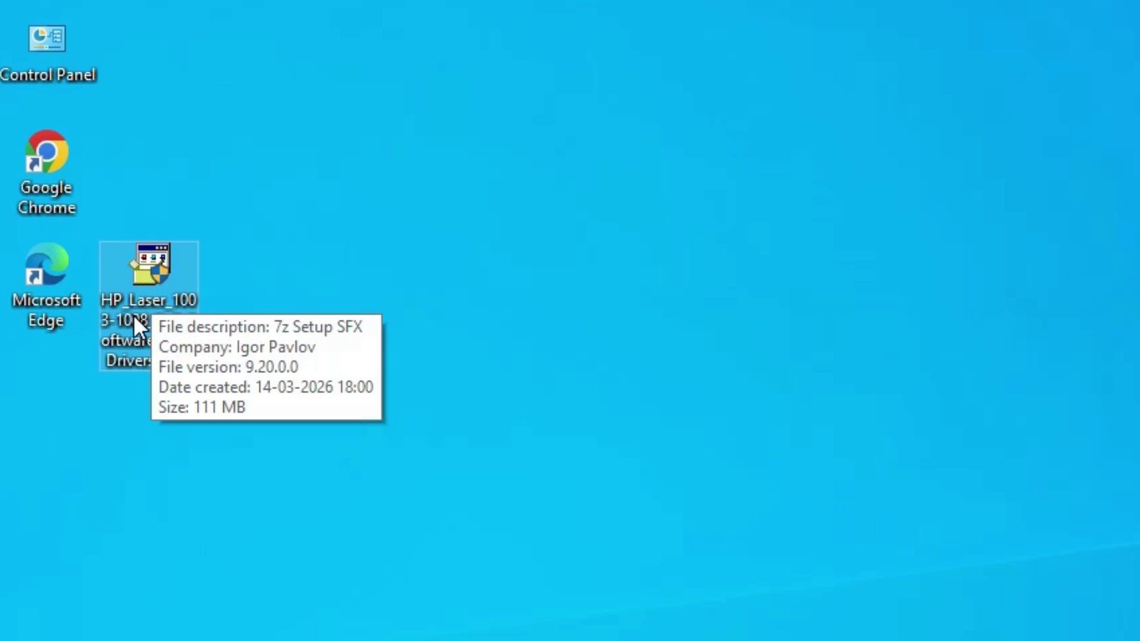
Run the HP Laser installer on the desktop as administrator and allow it to make changes to the device
right_click(158, 279)
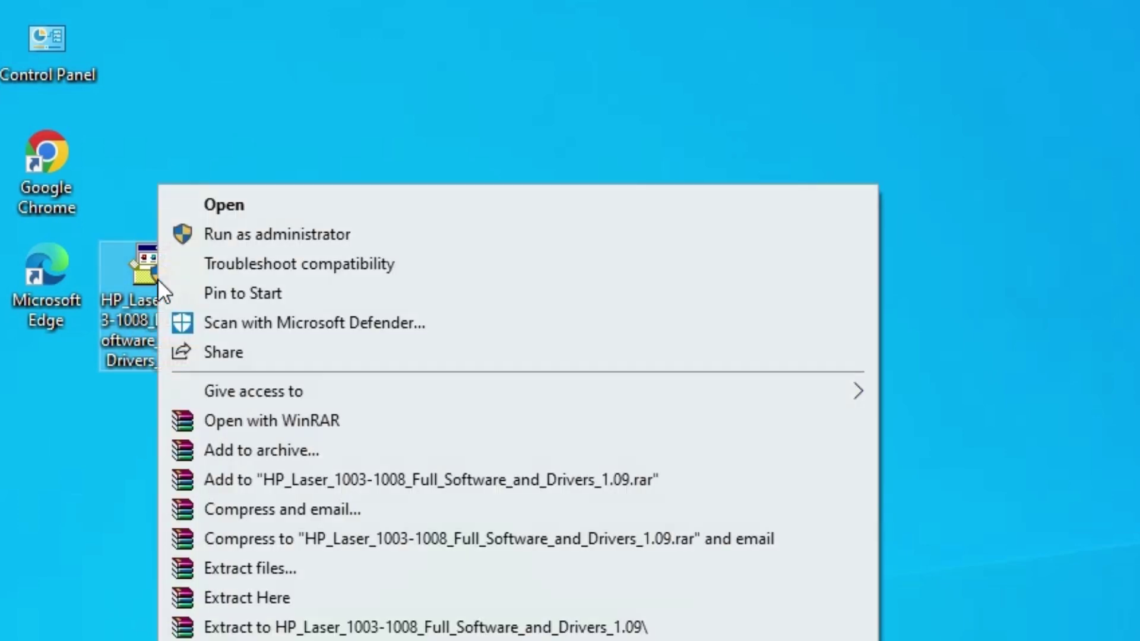
left_click(245, 153)
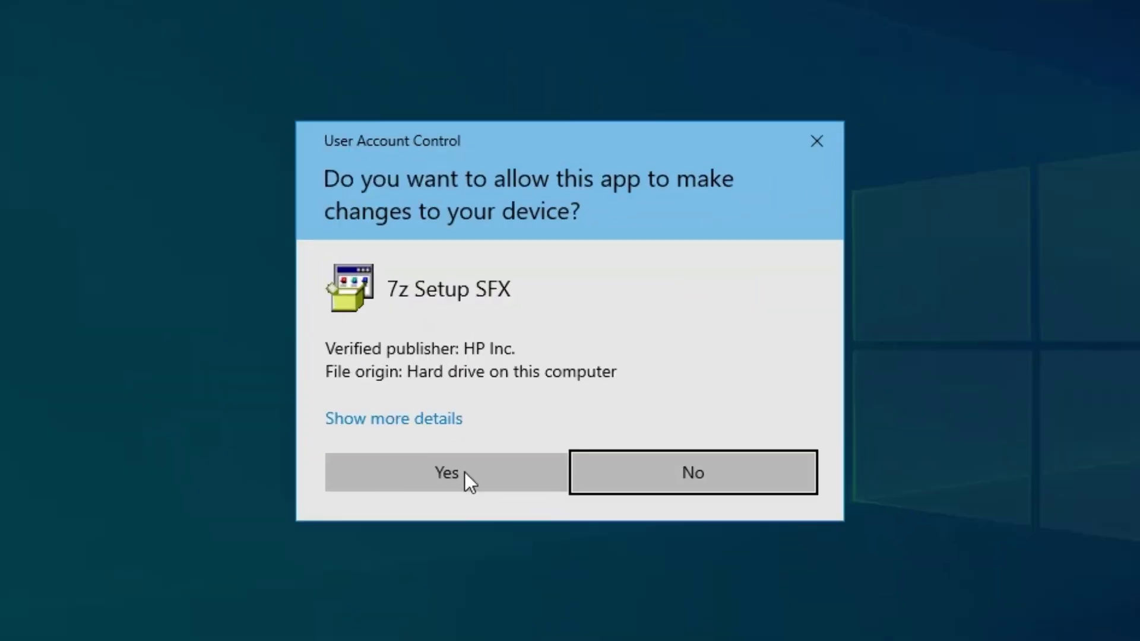
left_click(514, 394)
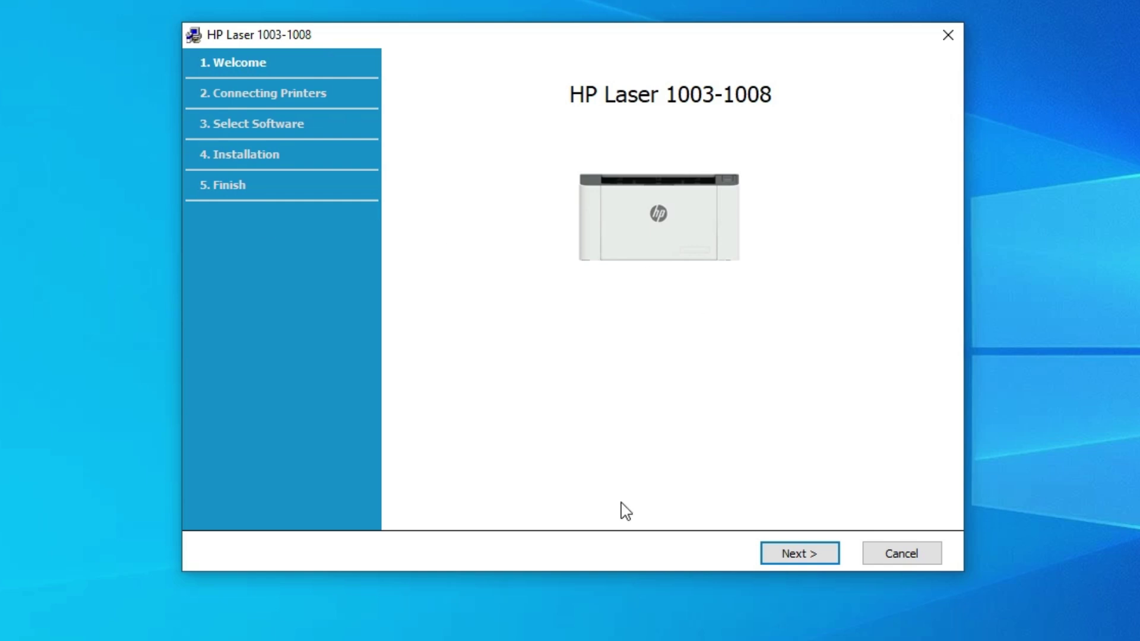
Start the setup and accept the End User License Agreement, the Data Collection Settings and the HP Privacy Statement
left_click(809, 564)
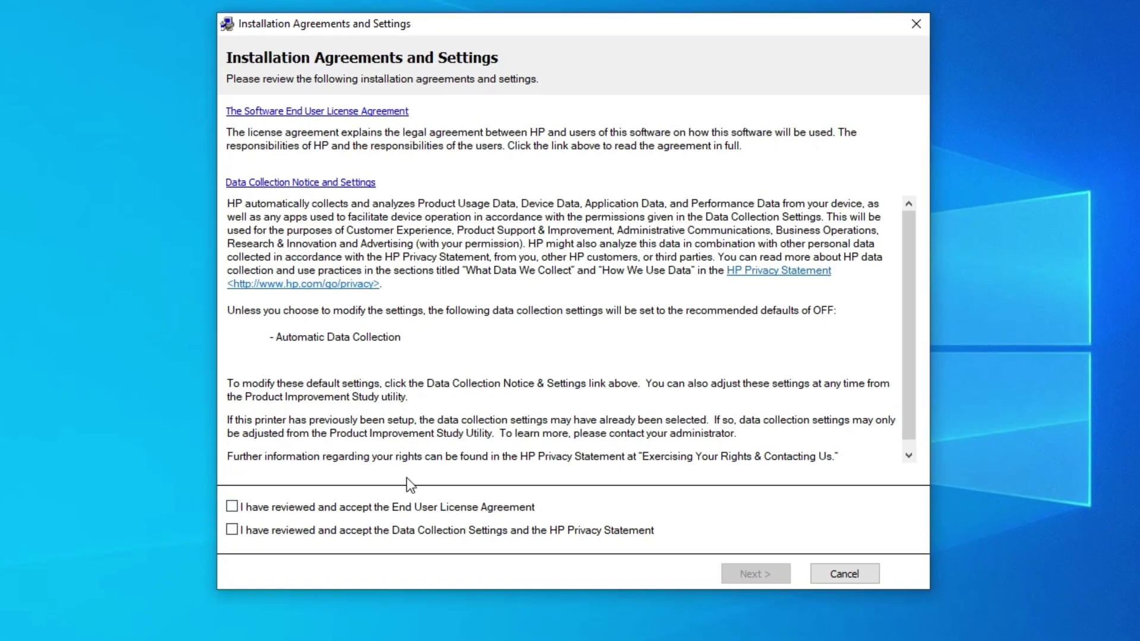
left_click(288, 509)
left_click(284, 531)
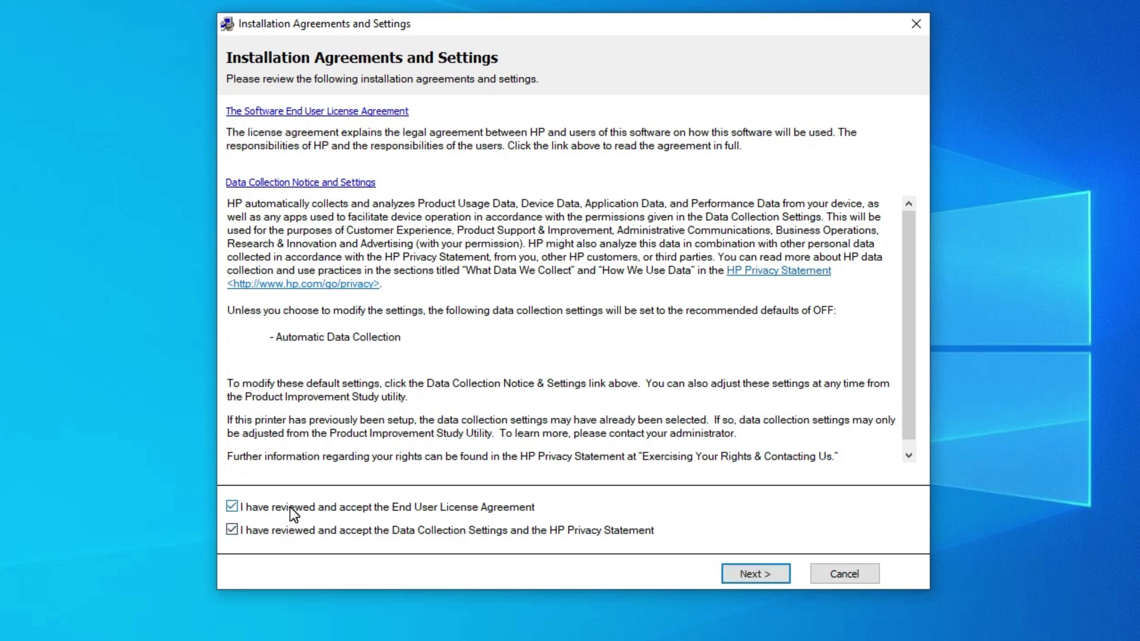
left_click(755, 574)
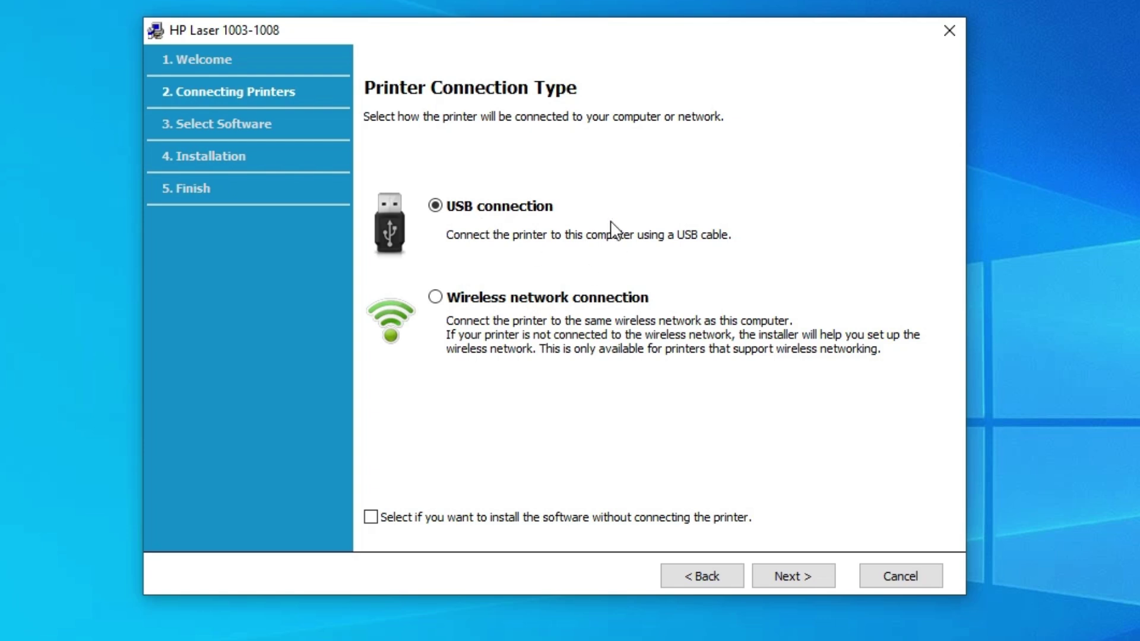
Choose the USB connection as printer connection type, leave installing without connecting the printer unselected, and continue to the software selection
left_click(561, 305)
left_click(492, 523)
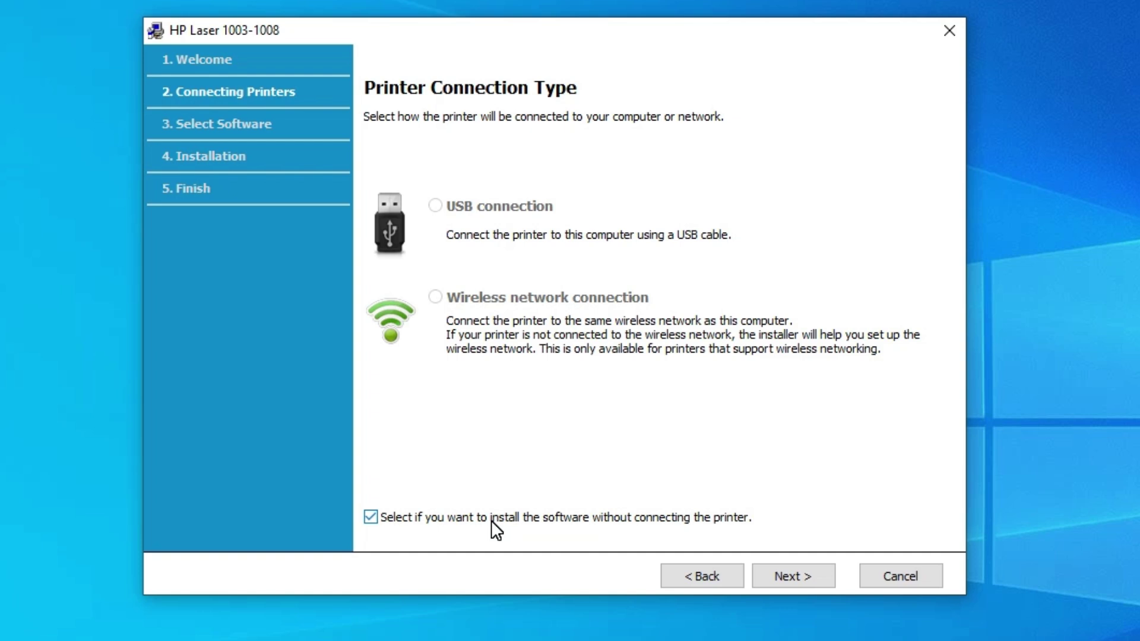
left_click(418, 529)
left_click(484, 208)
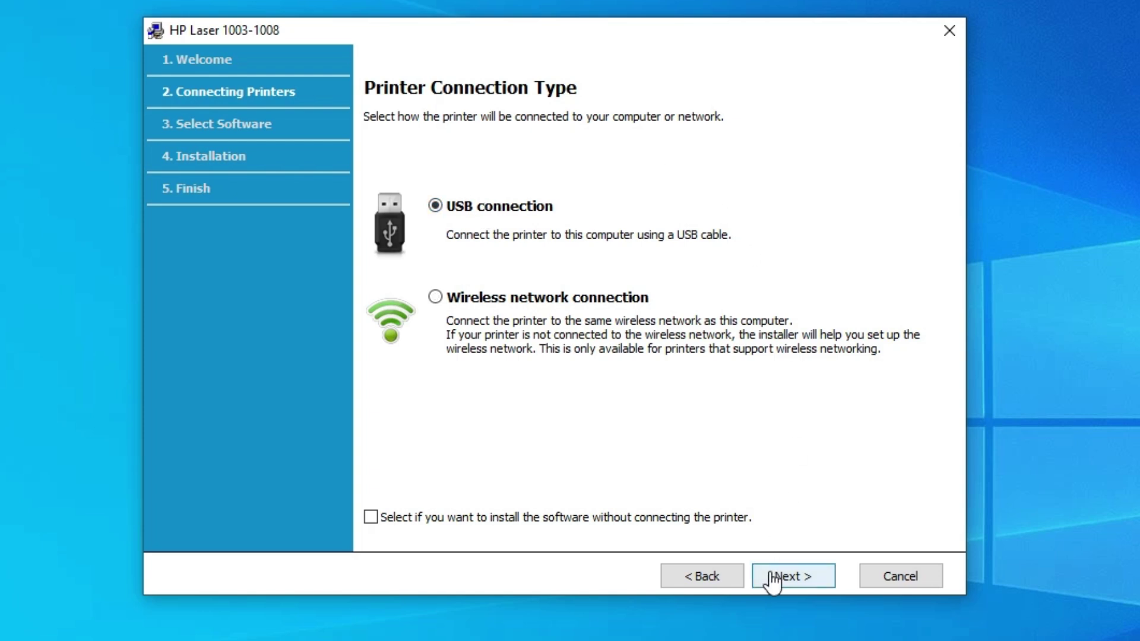
left_click(803, 579)
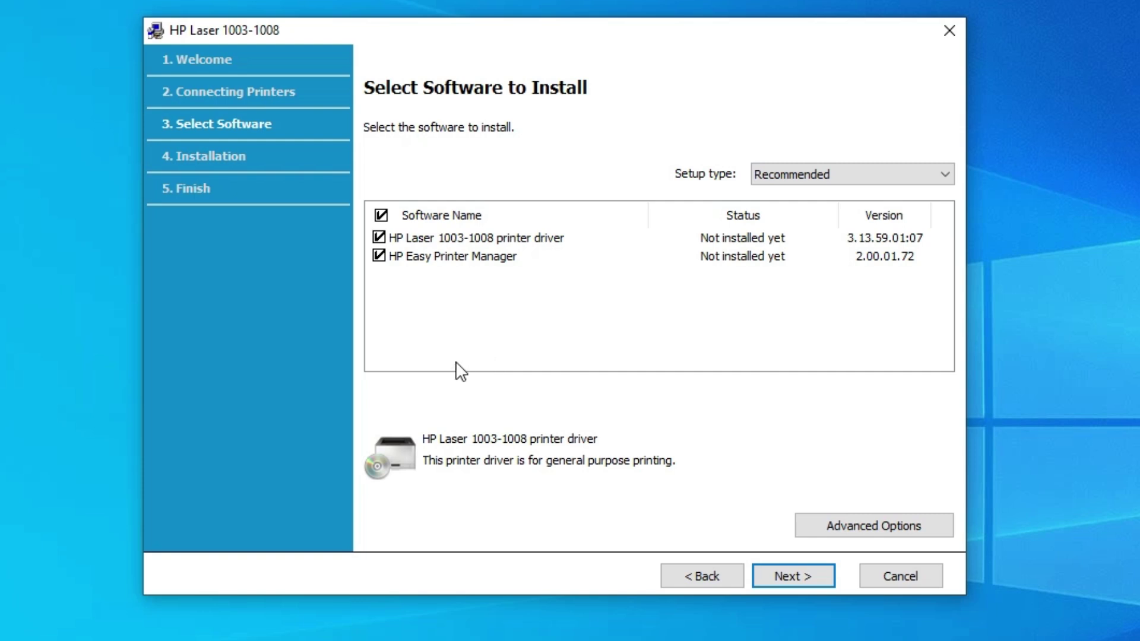
Rename the printer to HP Laser 1008W in the advanced options and install the recommended printer driver and HP Easy Printer Manager
left_click(884, 535)
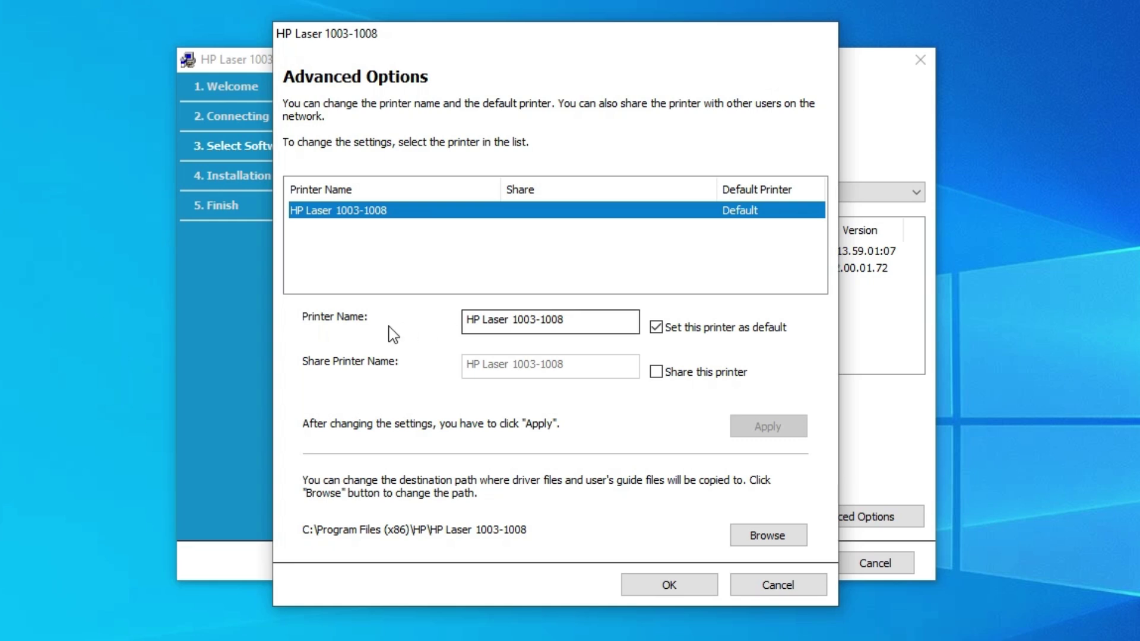
left_click(568, 321)
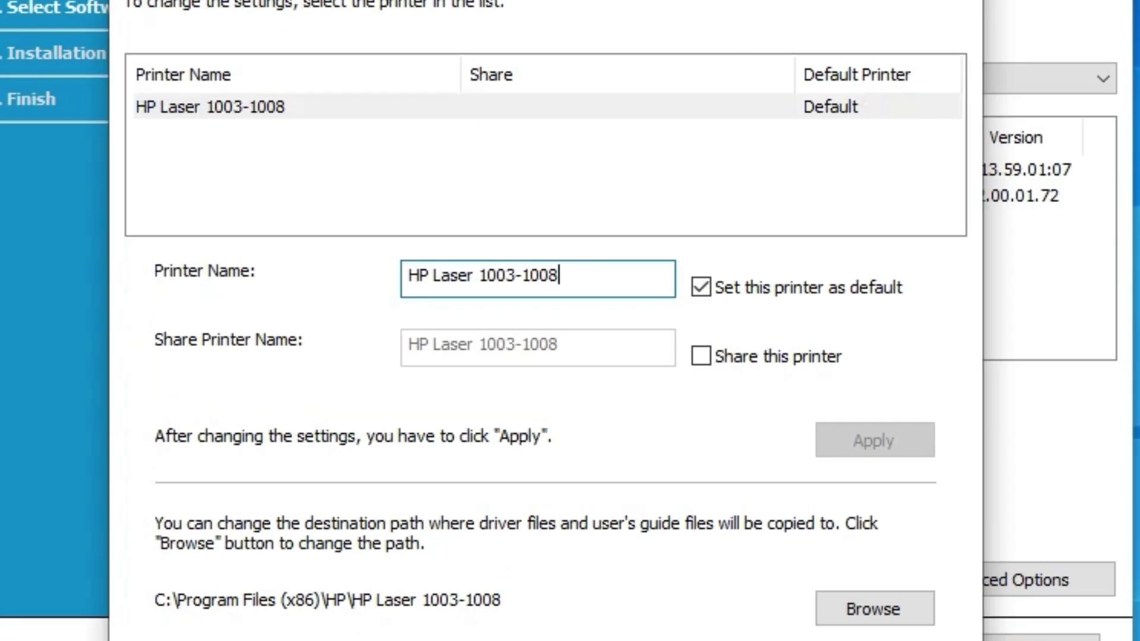
key("Left")
key("Left")
key("Left")
key("Left")
key("BackSpace")
key("BackSpace")
key("BackSpace")
key("BackSpace")
key("BackSpace")
key("BackSpace")
key("End")
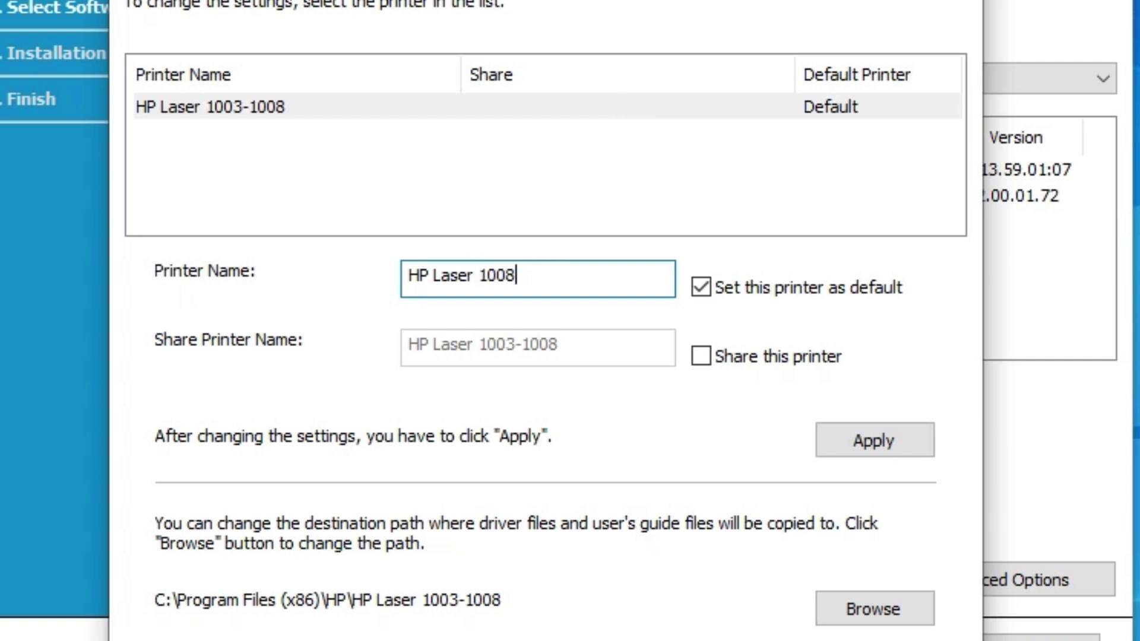
type("W")
left_click(853, 437)
left_click(660, 555)
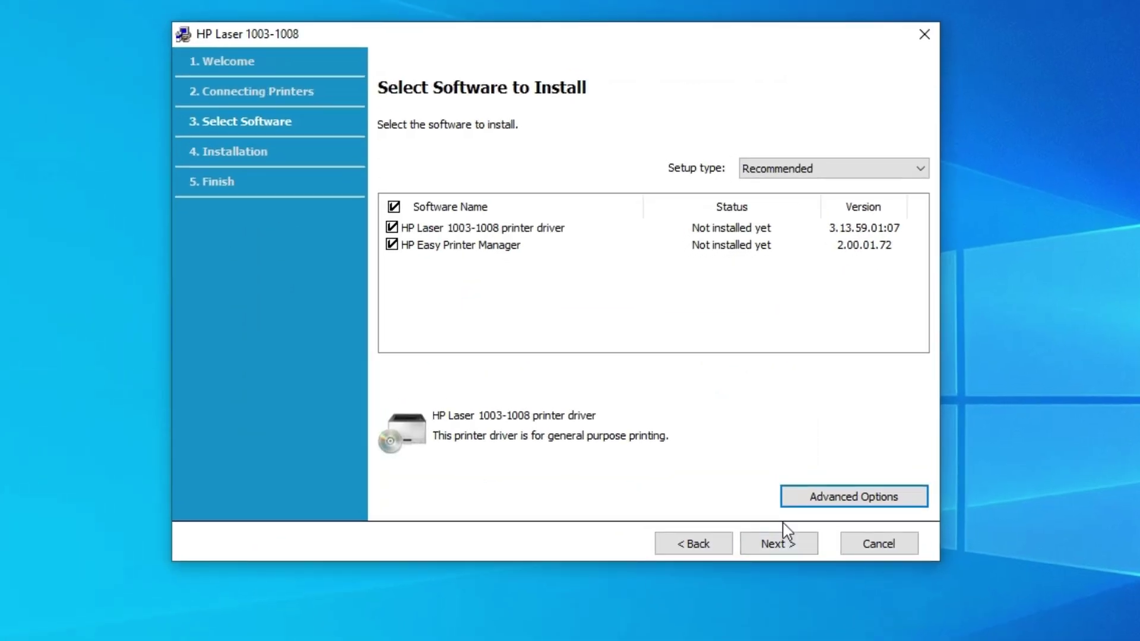
left_click(779, 548)
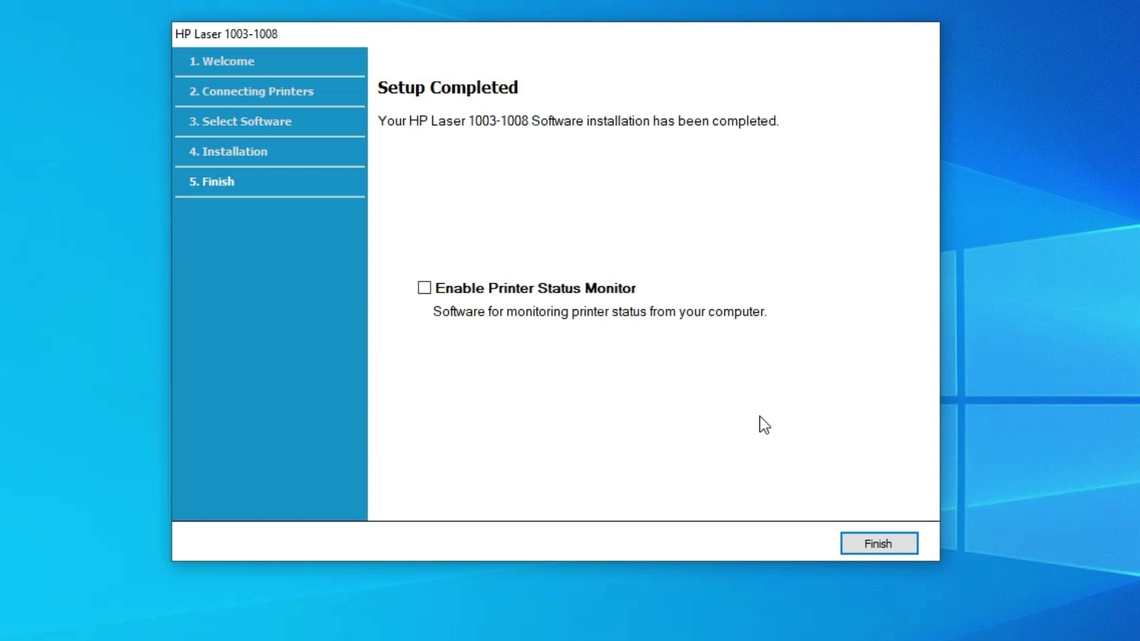
Finish the HP Laser 1003-1008 setup with Enable Printer Status Monitor left unselected
left_click(902, 545)
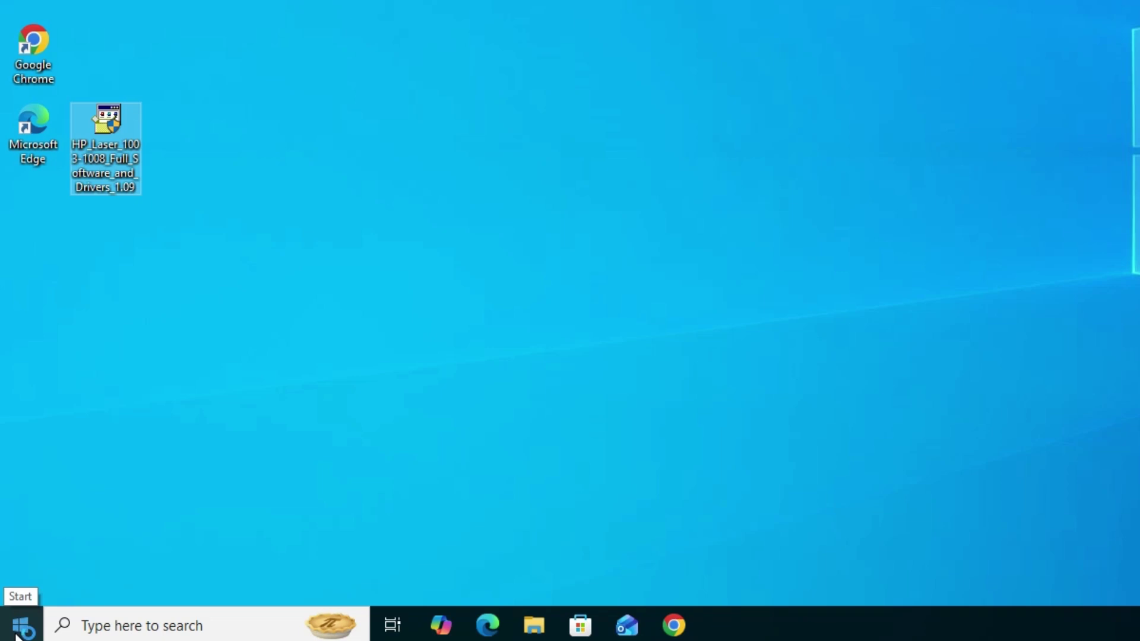
Find the Windows Printers & scanners settings, check the printer list for HP Laser 1008W, and close the settings
left_click(18, 633)
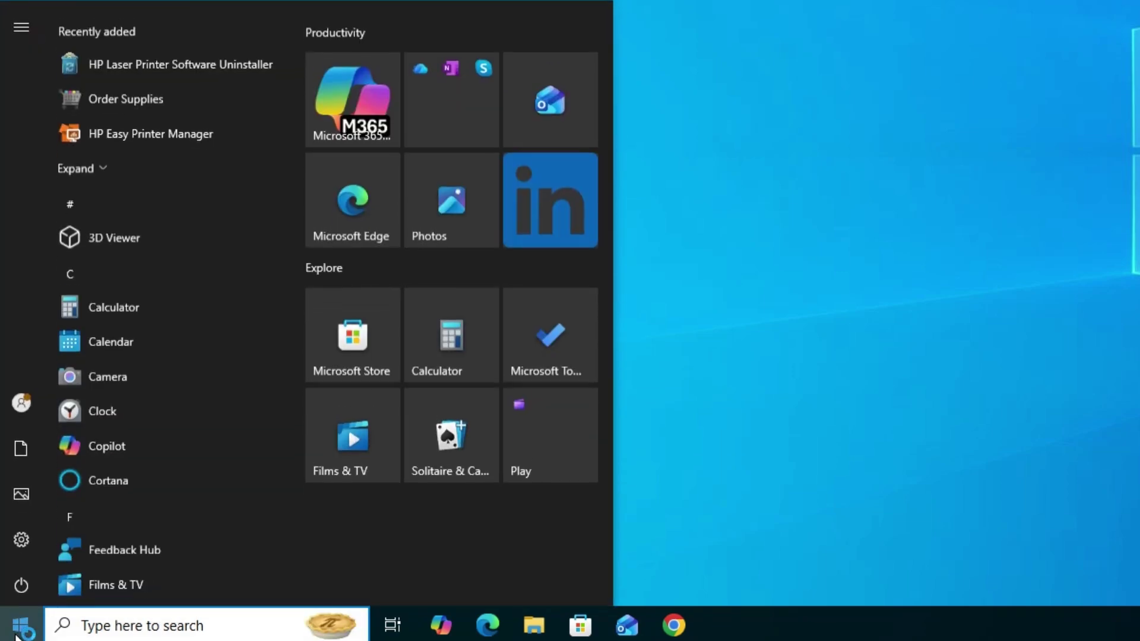
type("pr")
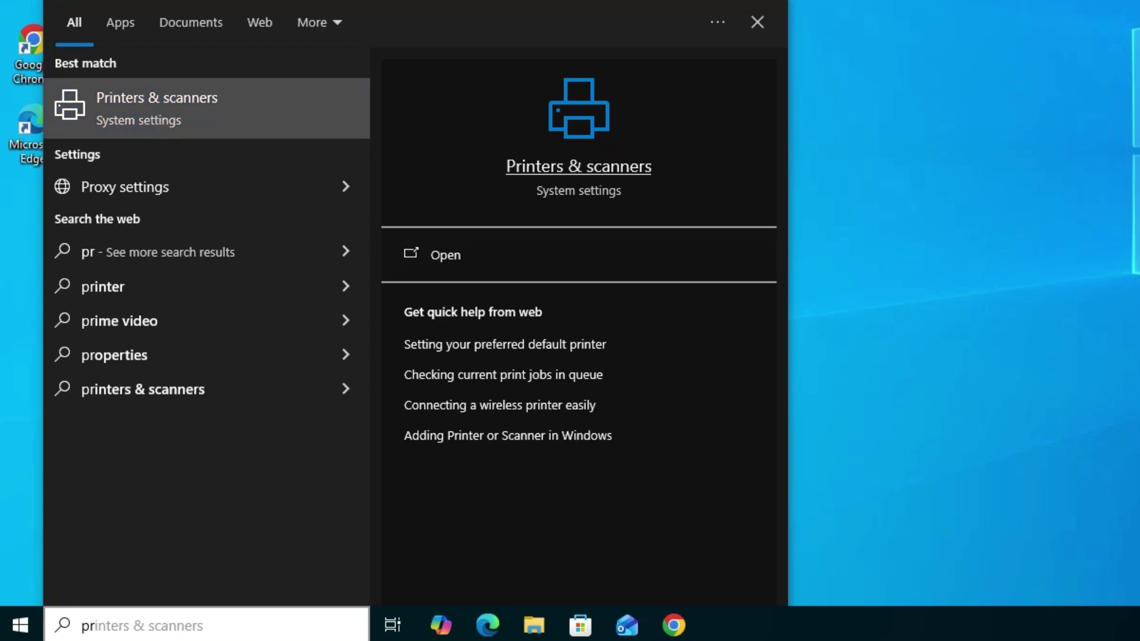
left_click(217, 102)
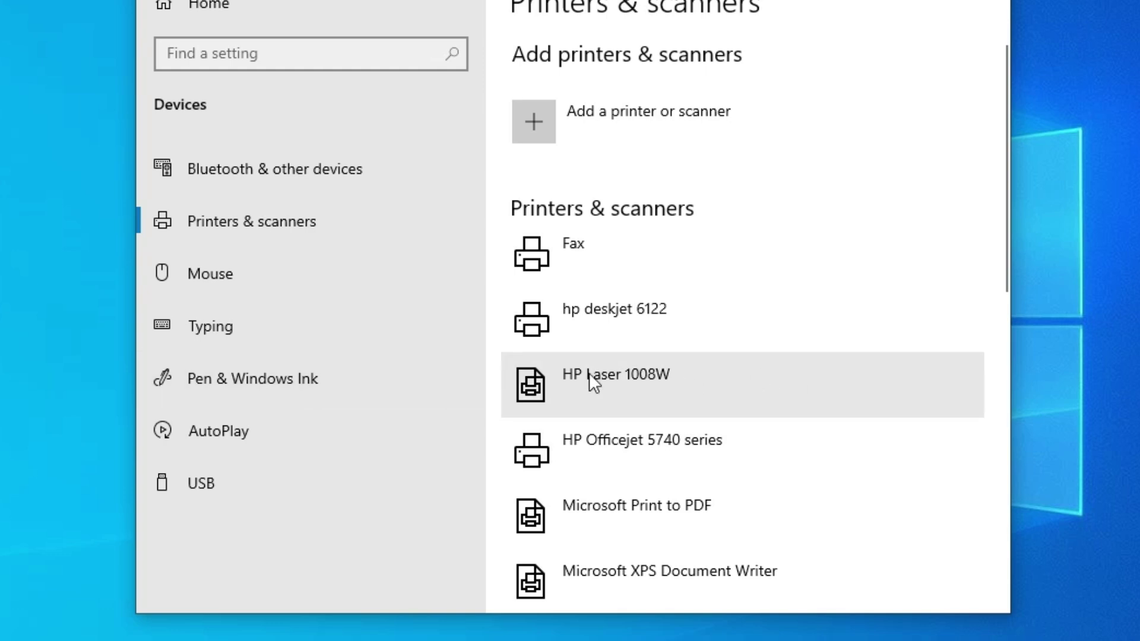
scroll(743, 330, "down", 2)
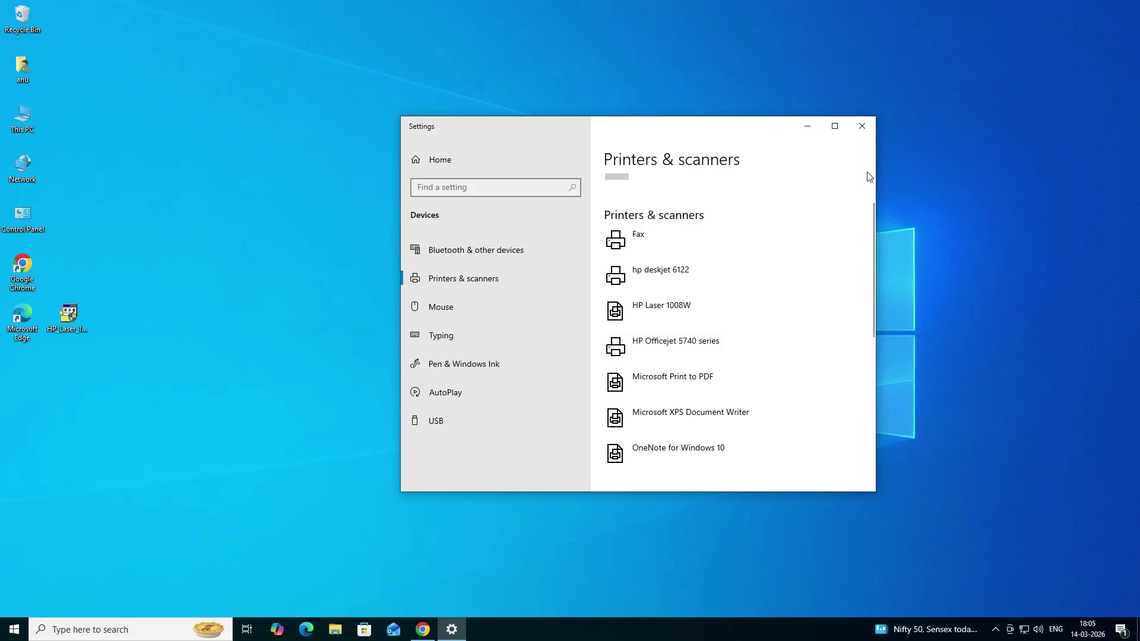
left_click(864, 127)
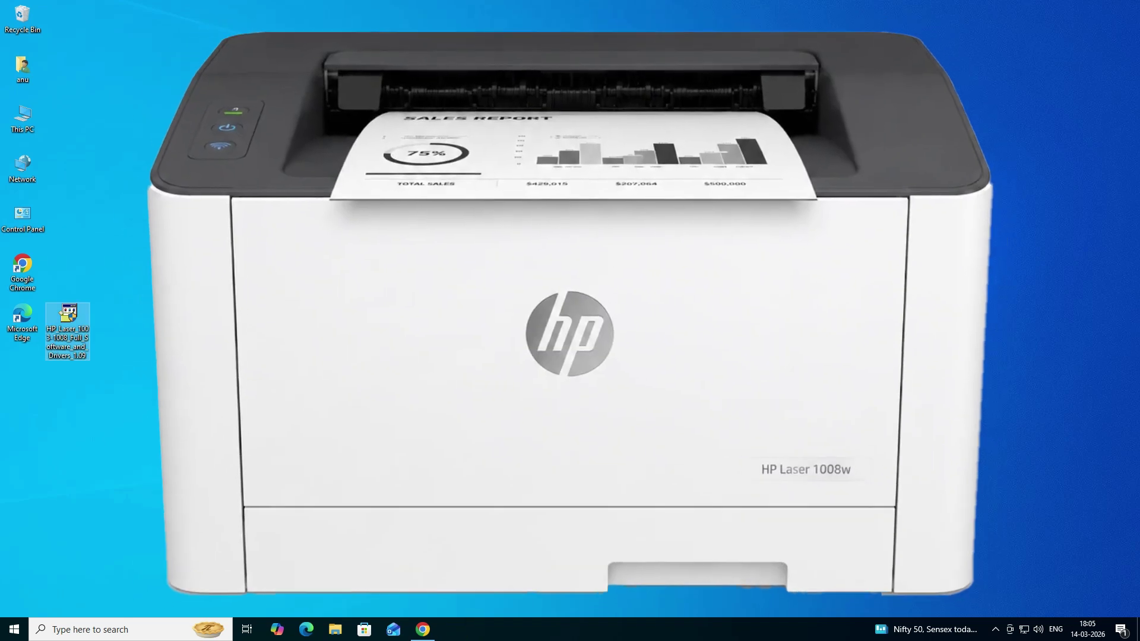